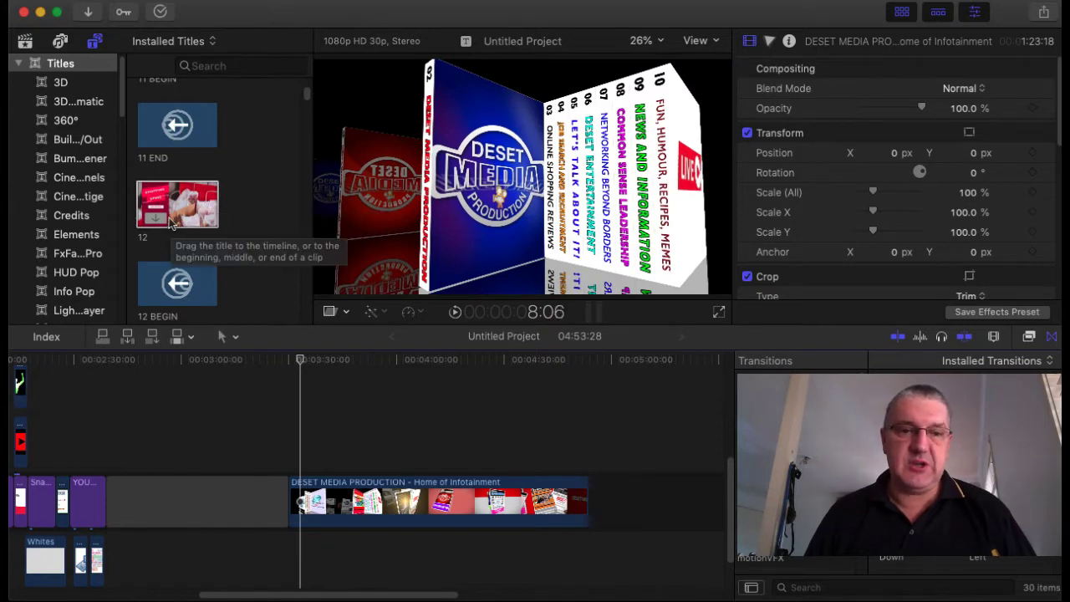
Connect title 12 above the start of the DESET MEDIA PRODUCTION clip and place the playhead within it
drag(177, 216, 296, 451)
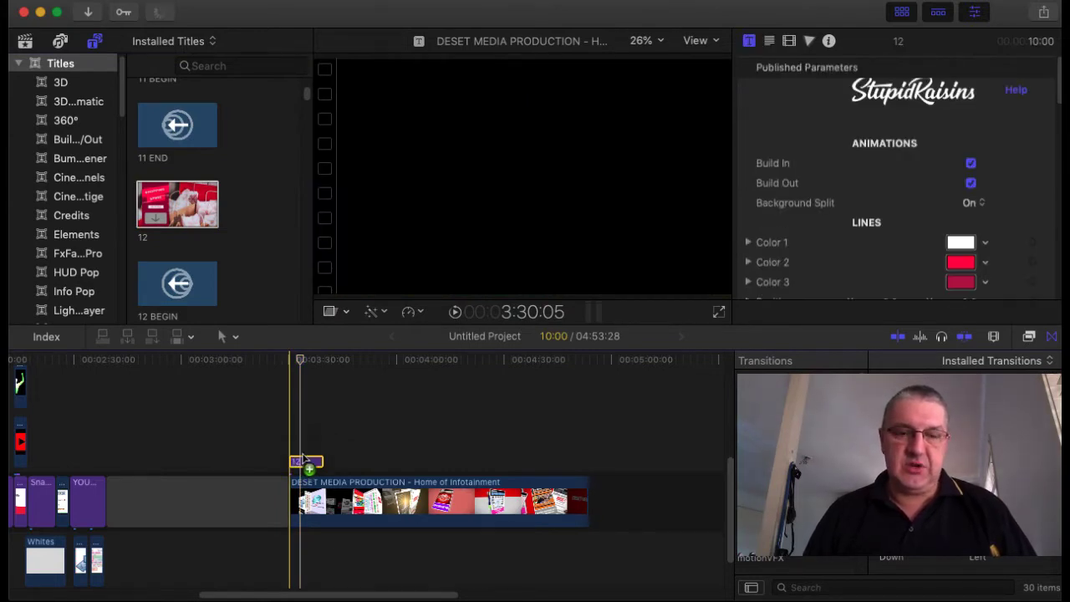
click(300, 359)
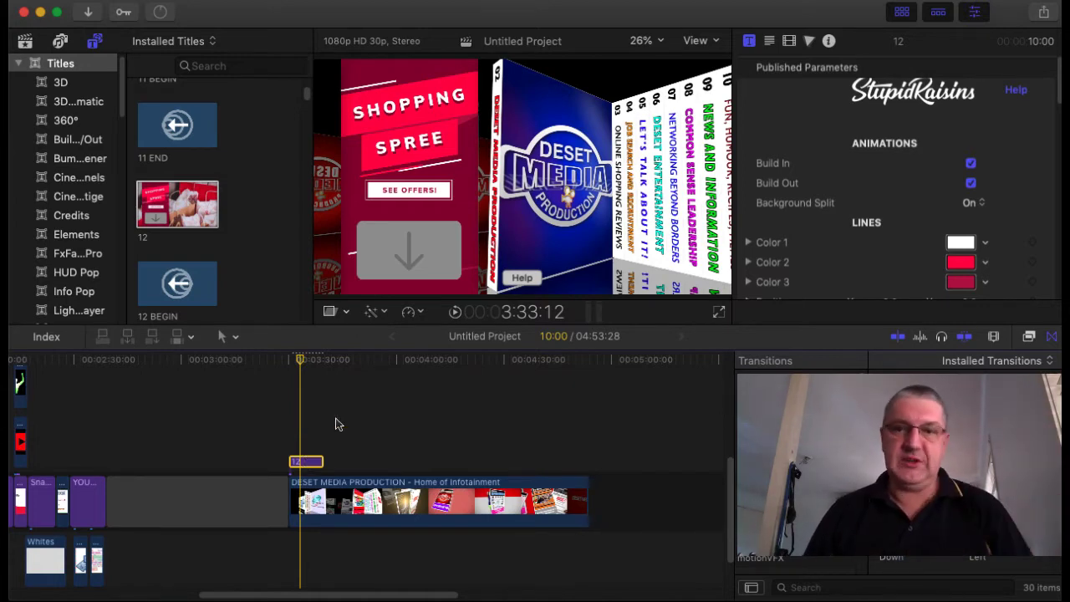
Try to shift title 12 horizontally by setting its X position to -138.0 px
click(792, 42)
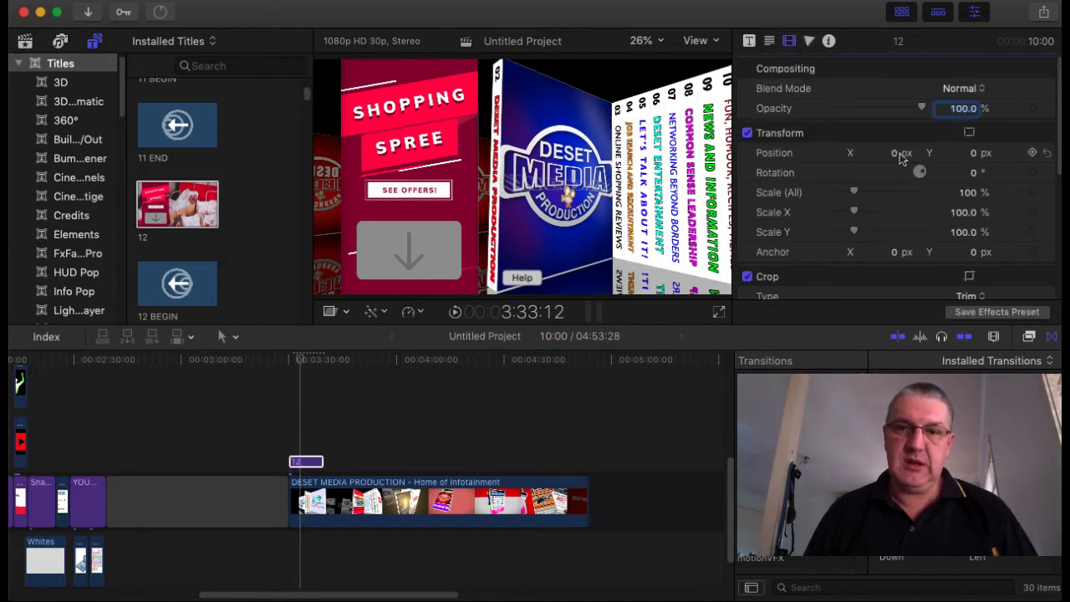
drag(893, 153, 894, 234)
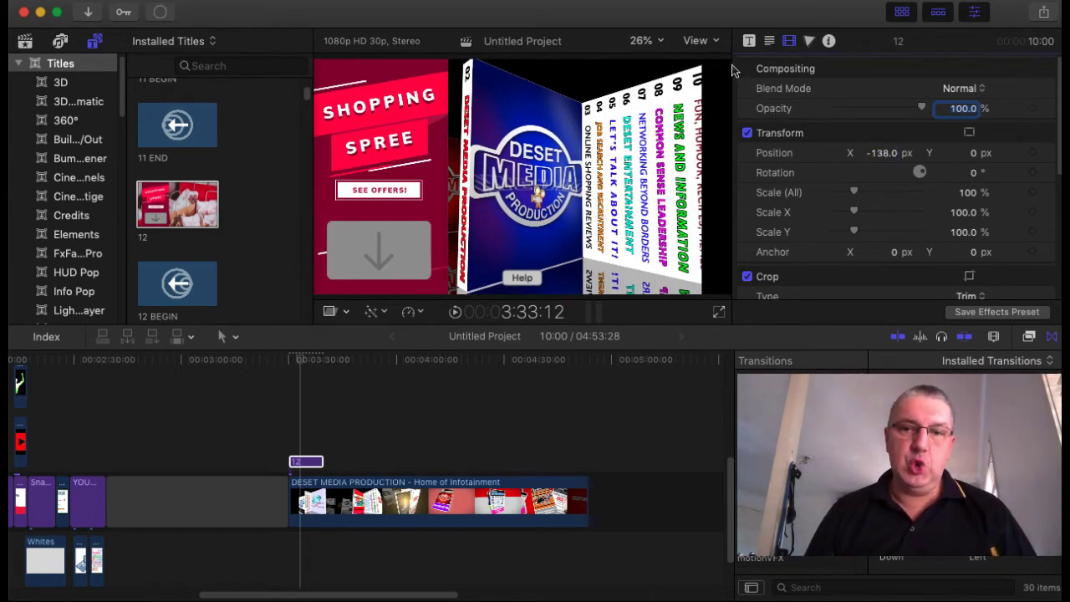
click(306, 462)
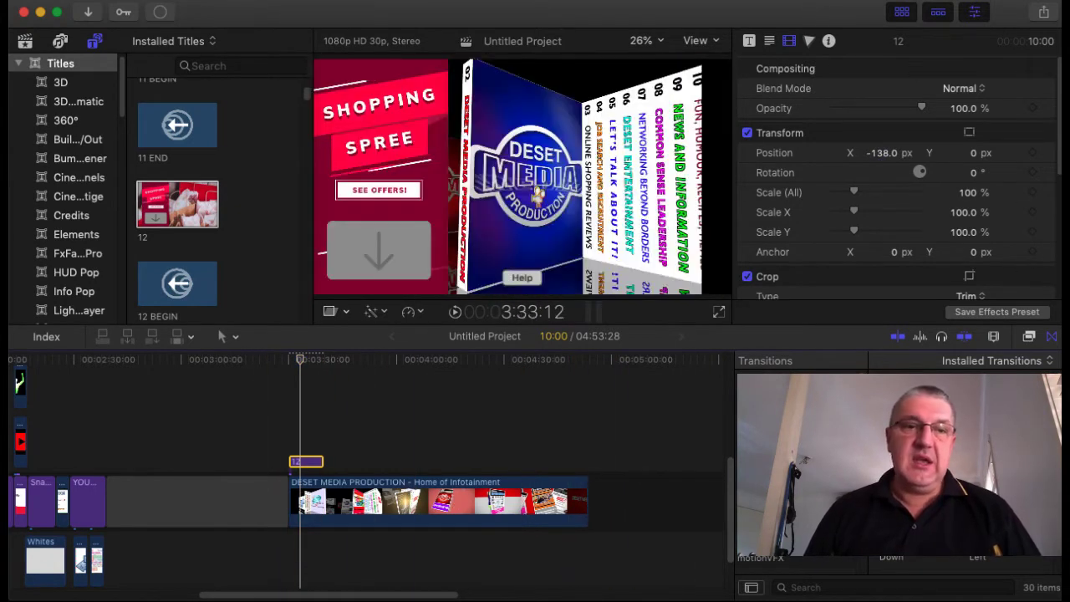
Check the version information of Final Cut Pro
click(84, 0)
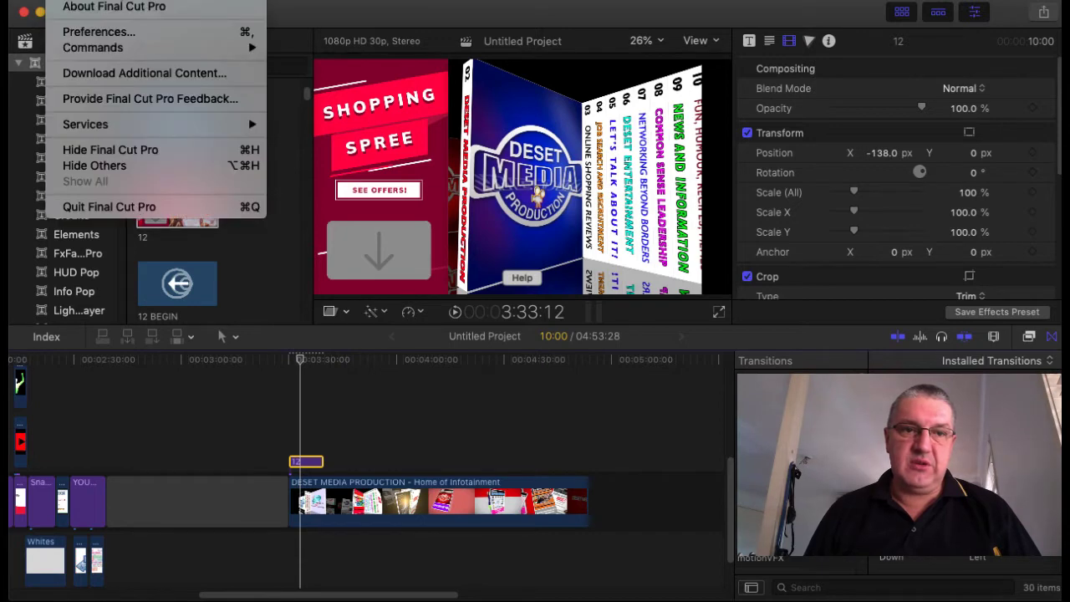
click(117, 5)
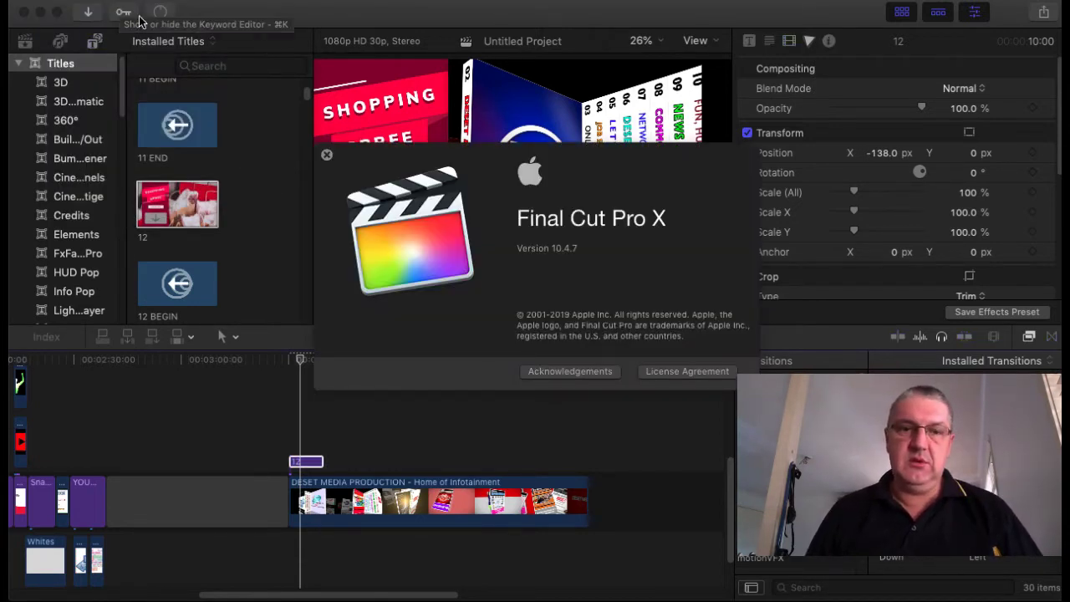
click(327, 156)
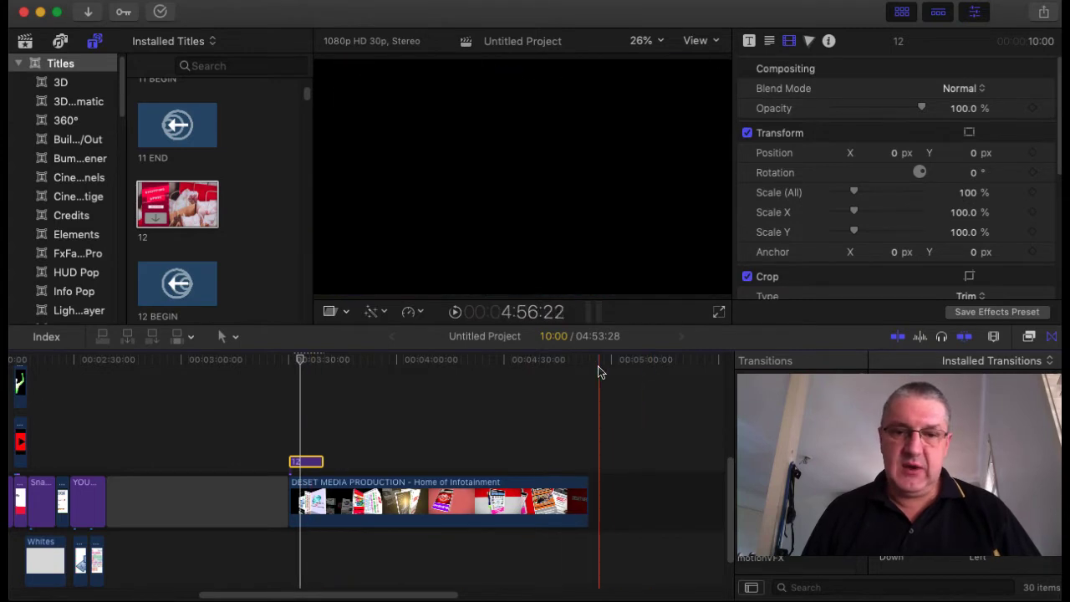
Insert a gap at the end of the DESET MEDIA PRODUCTION clip and extend it to about 17:22
click(590, 368)
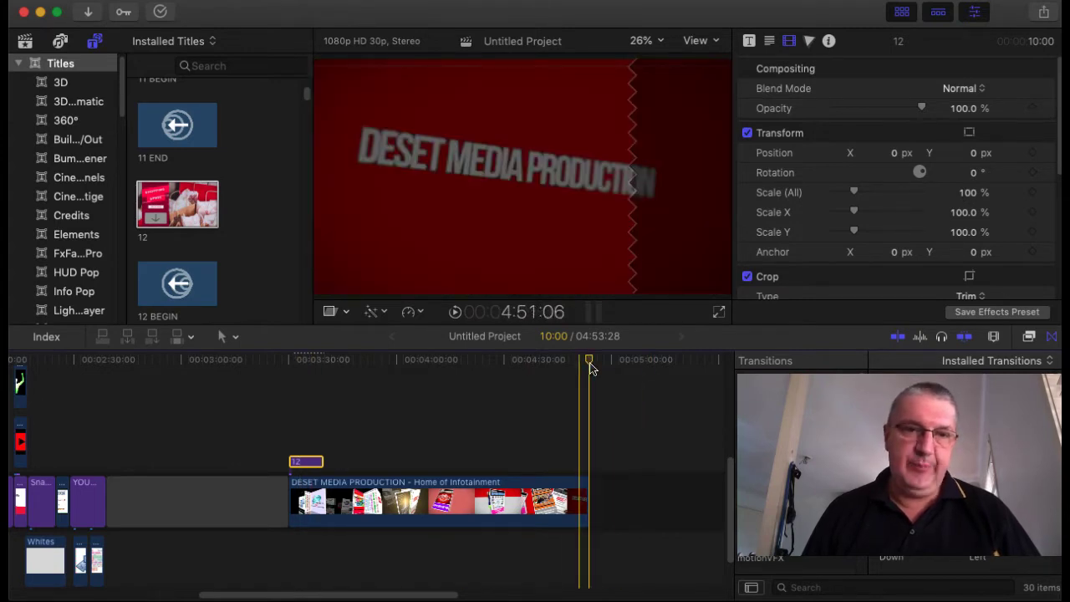
click(184, 0)
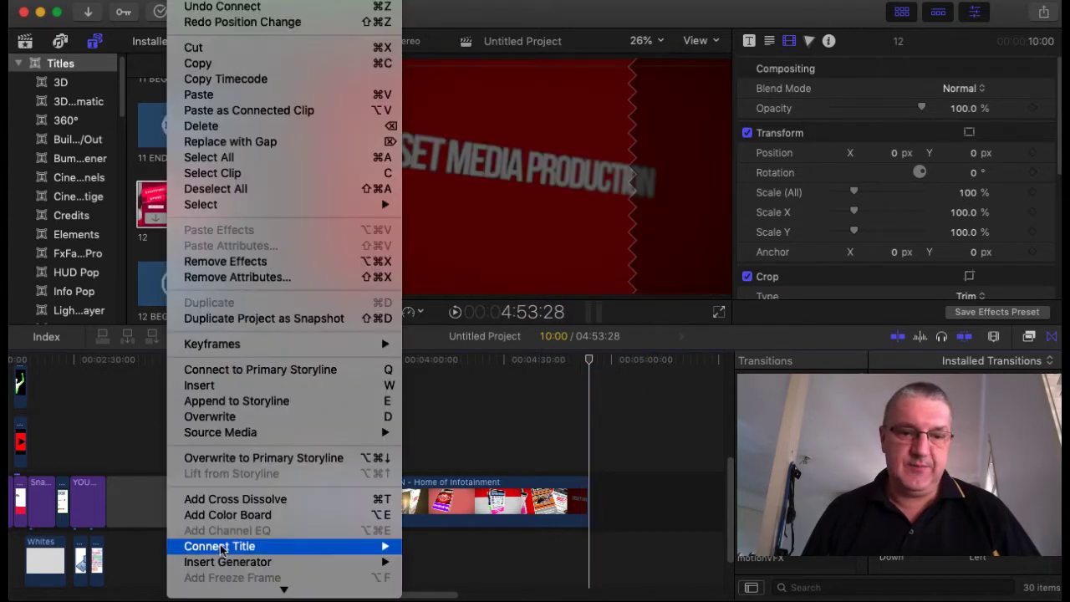
mouse_move(235, 552)
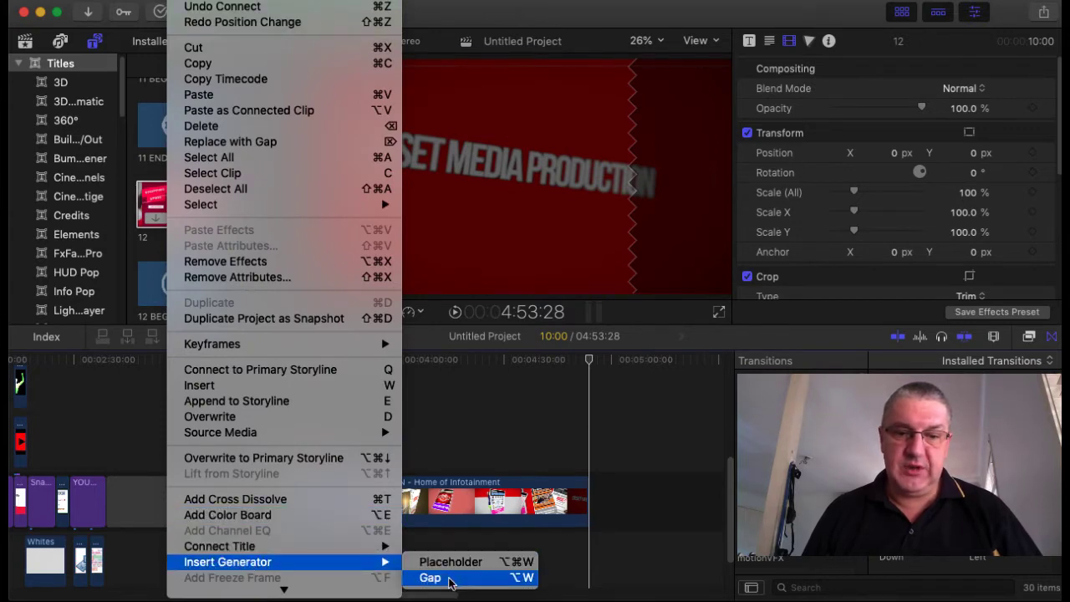
click(431, 578)
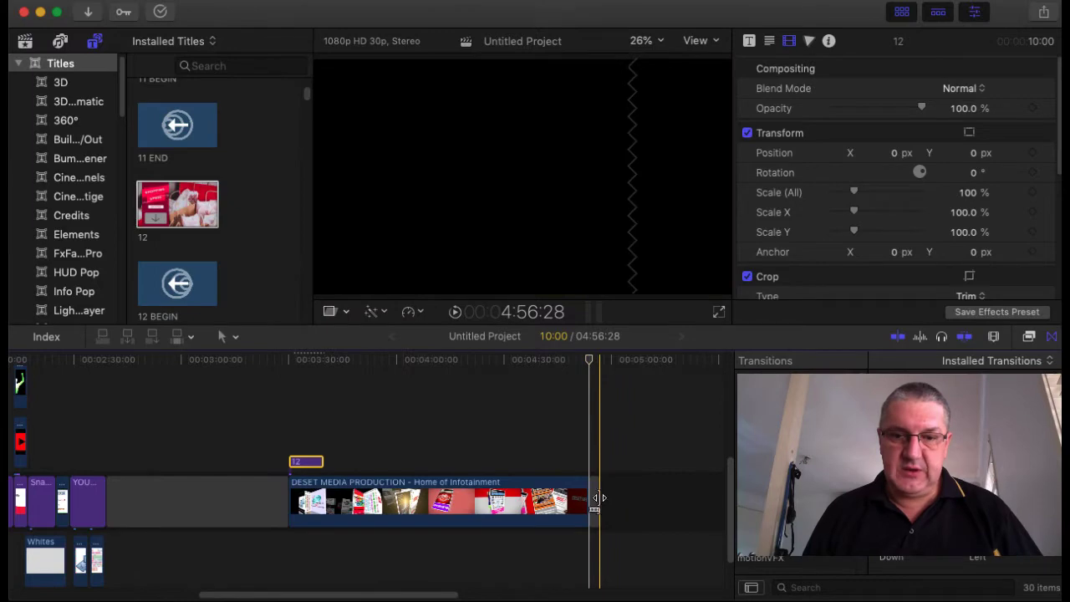
drag(598, 494, 654, 502)
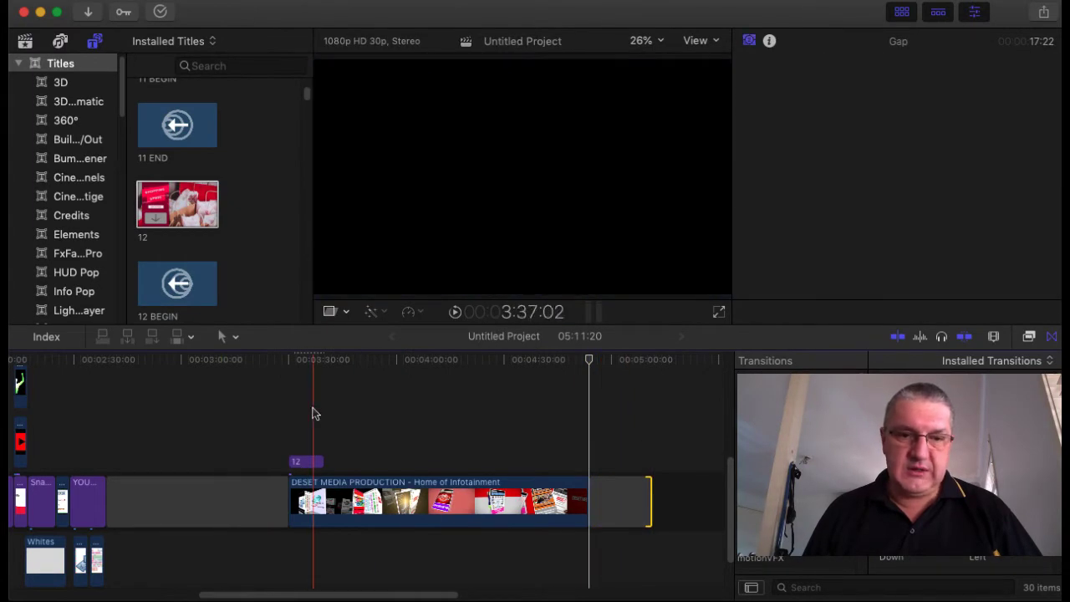
Play back title 12 from its start and extend its end to a duration of about 13:14
click(306, 463)
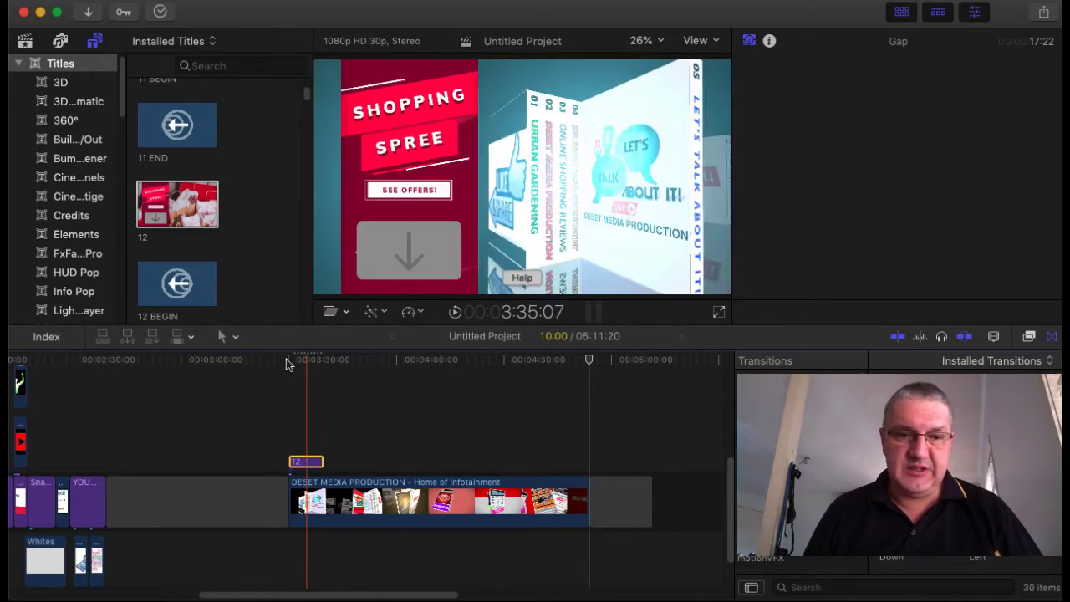
click(288, 360)
key(space)
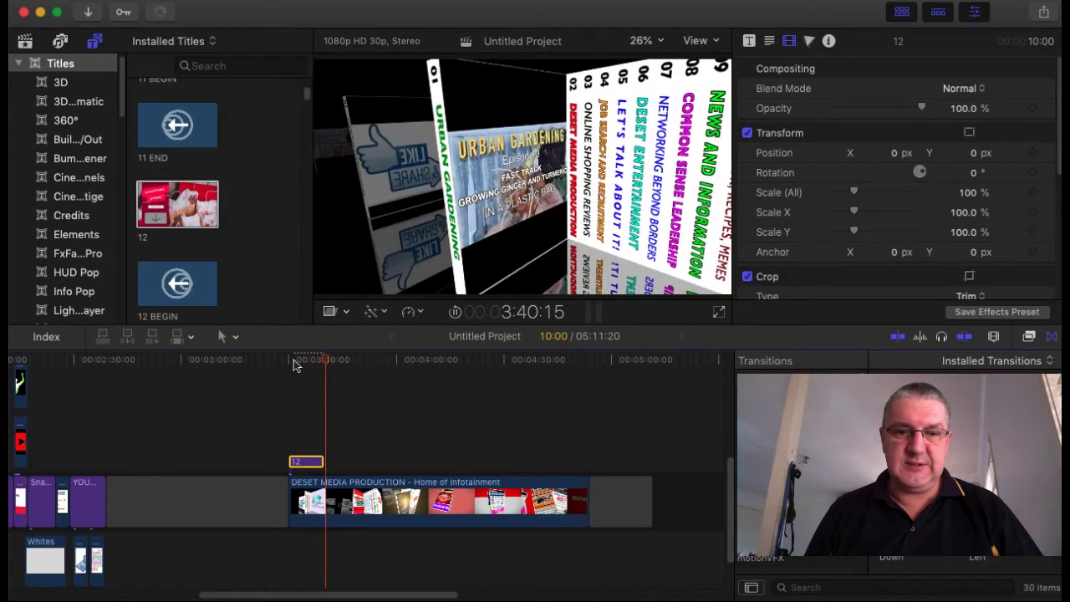
key(space)
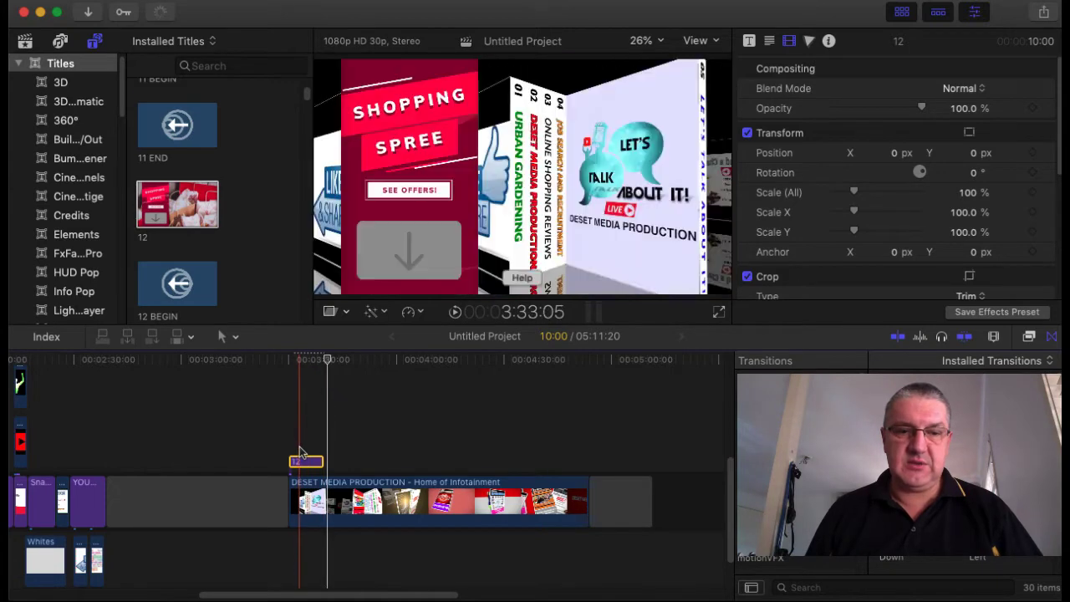
drag(319, 462, 332, 466)
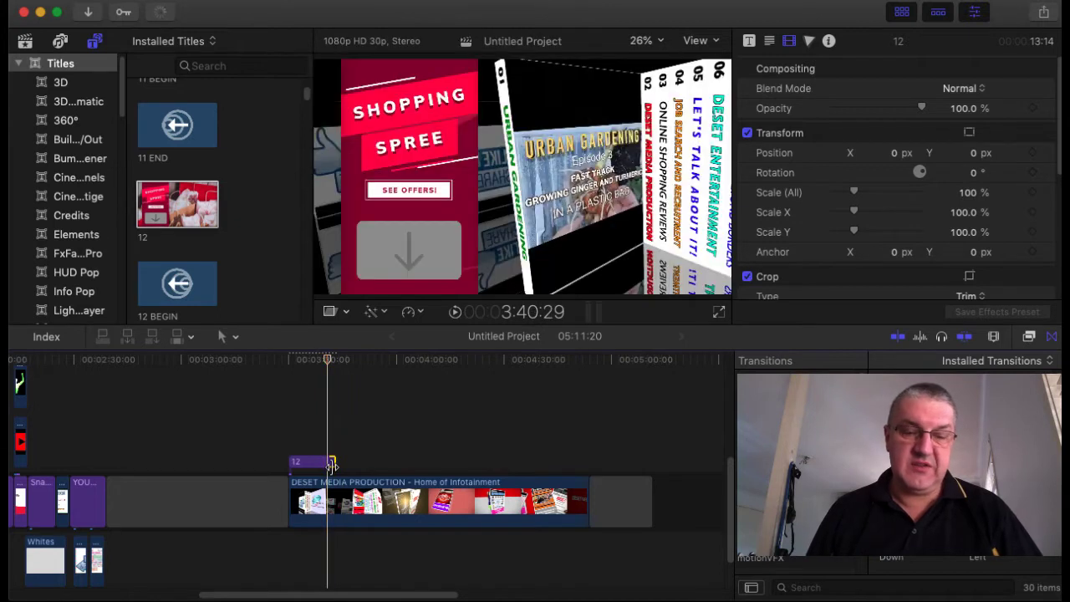
drag(318, 361, 311, 365)
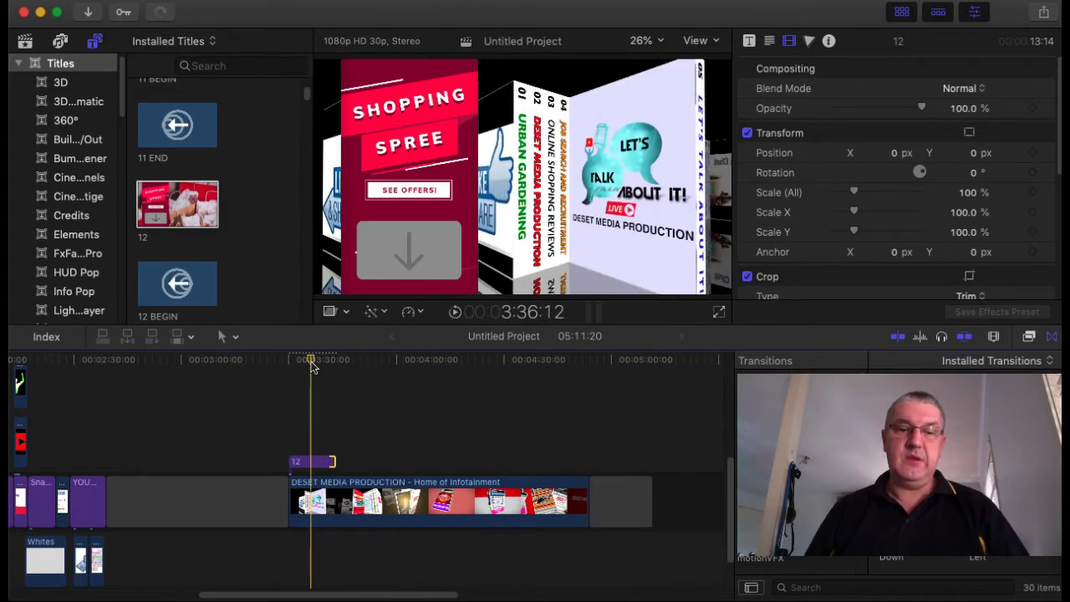
Move title 12 to the start of the gap after the main clip and trim the gap to 13:14 to match
click(309, 461)
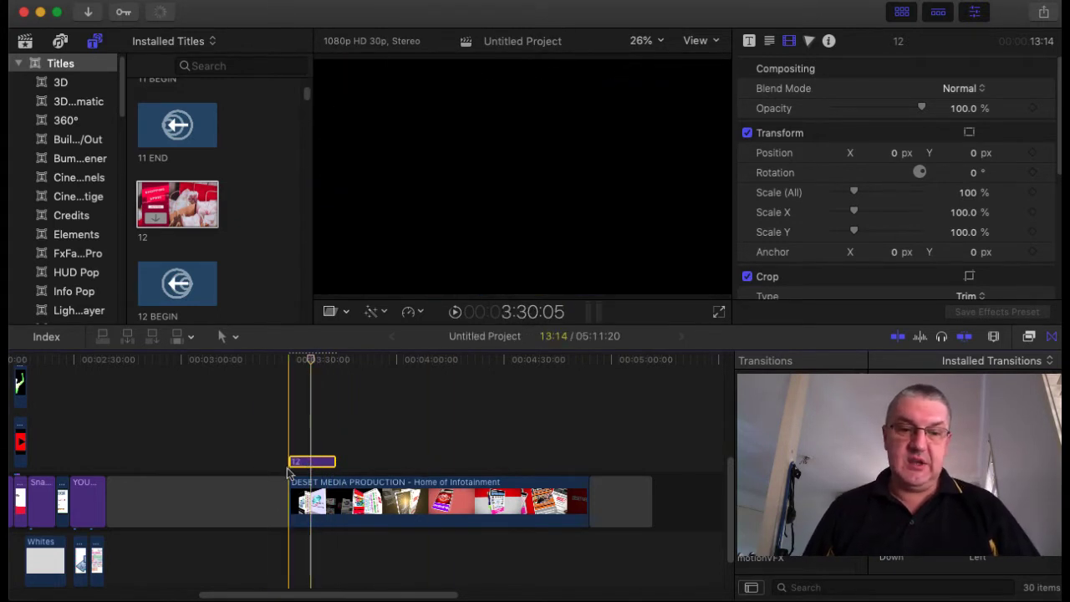
drag(297, 465, 606, 468)
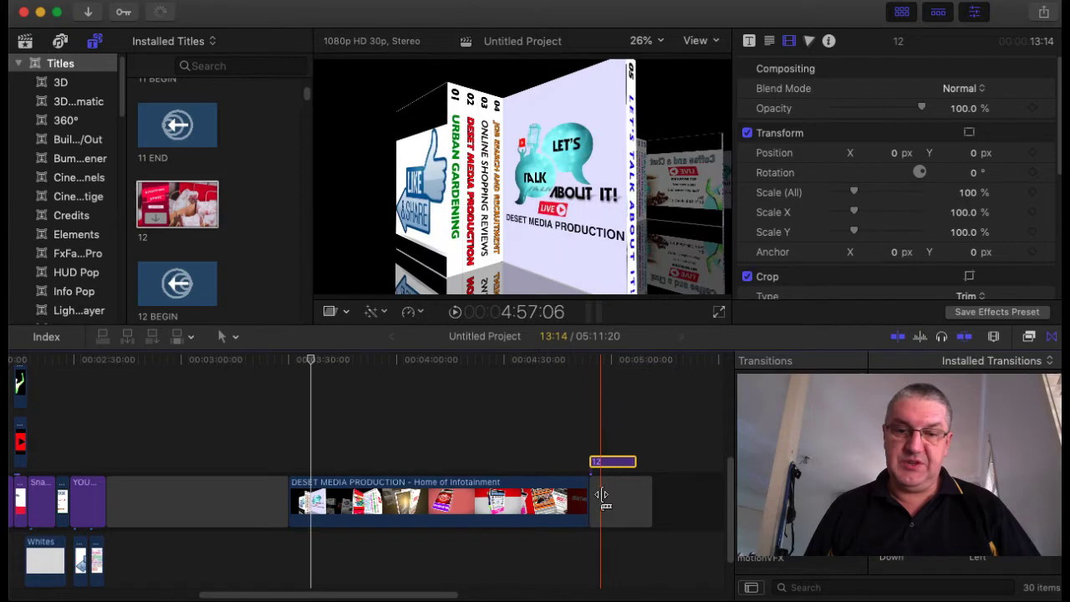
click(646, 493)
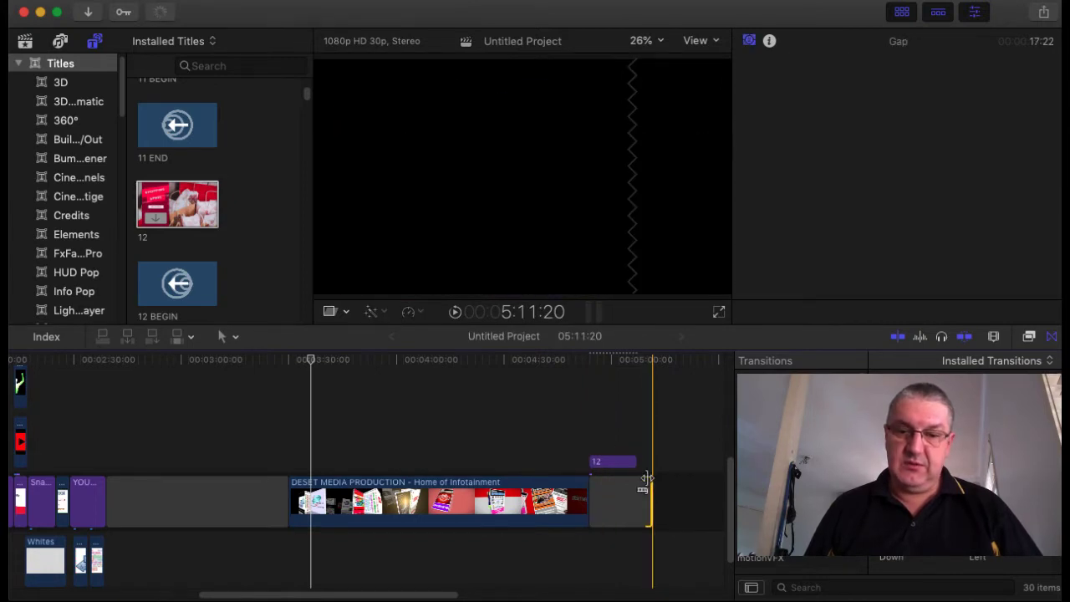
drag(650, 494, 642, 495)
drag(639, 497, 641, 498)
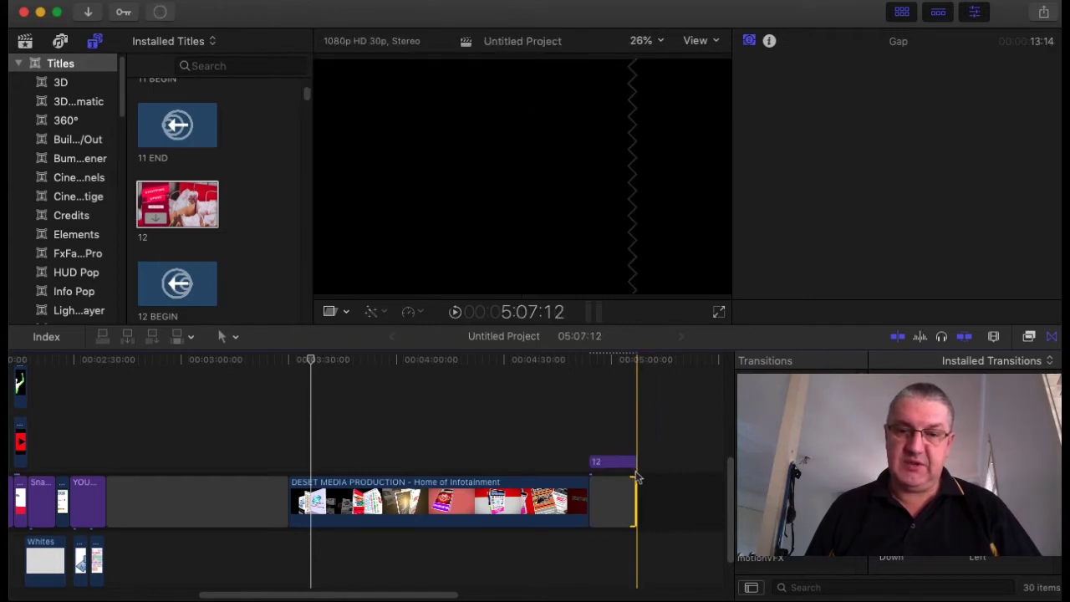
Combine title 12 and the gap beneath it into a new compound clip named Test
drag(617, 559, 614, 426)
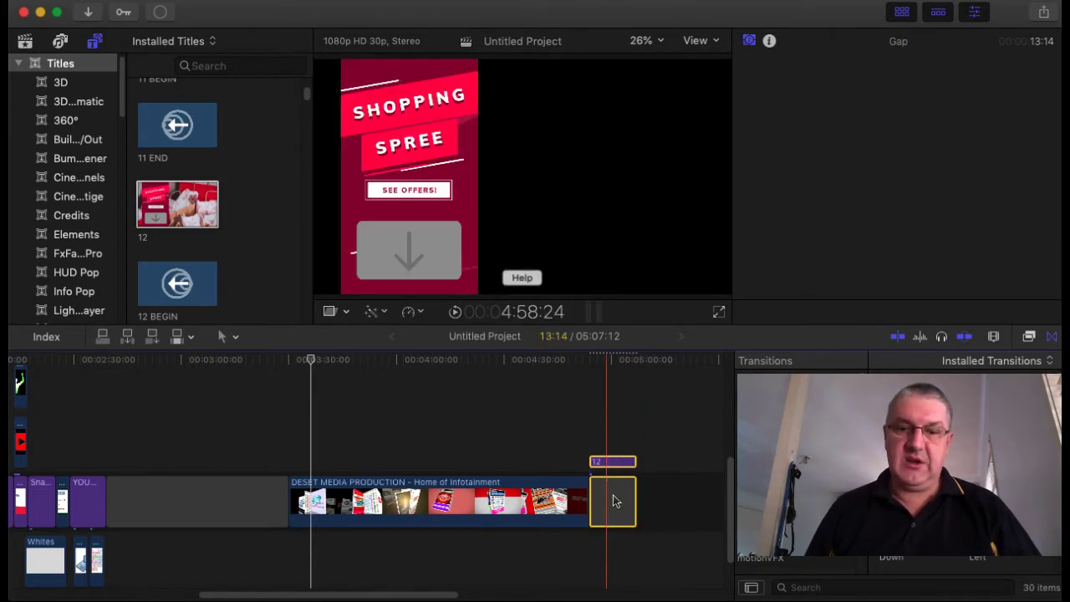
right_click(614, 500)
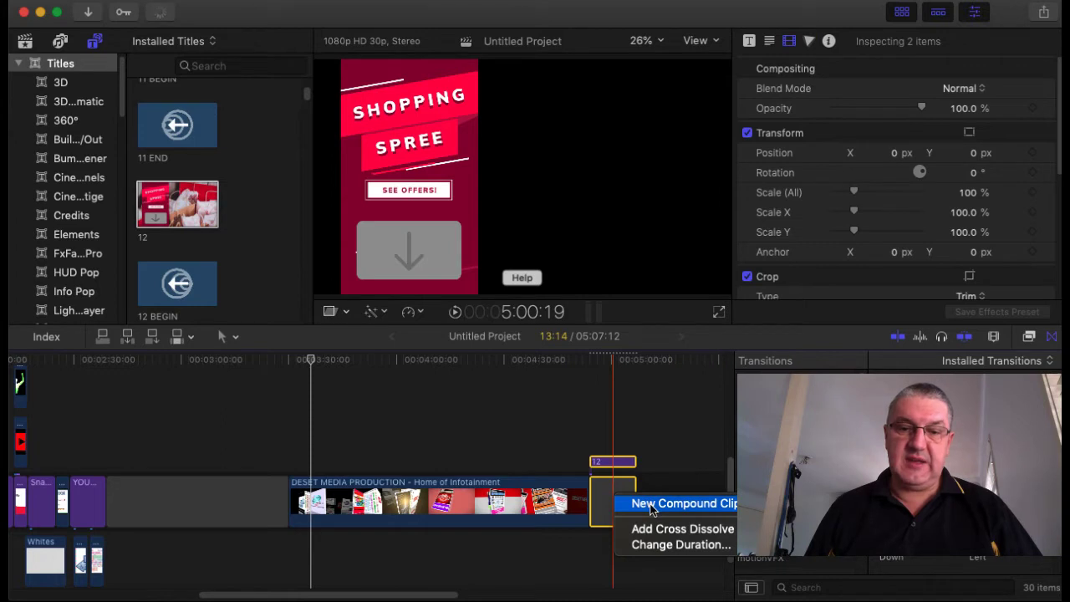
click(651, 505)
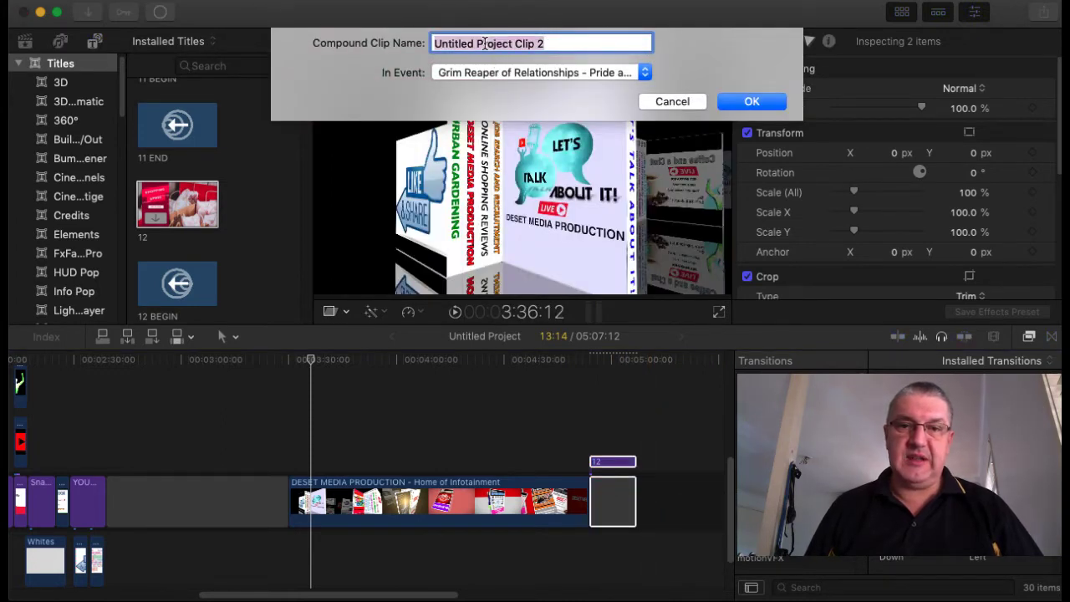
text(Test)
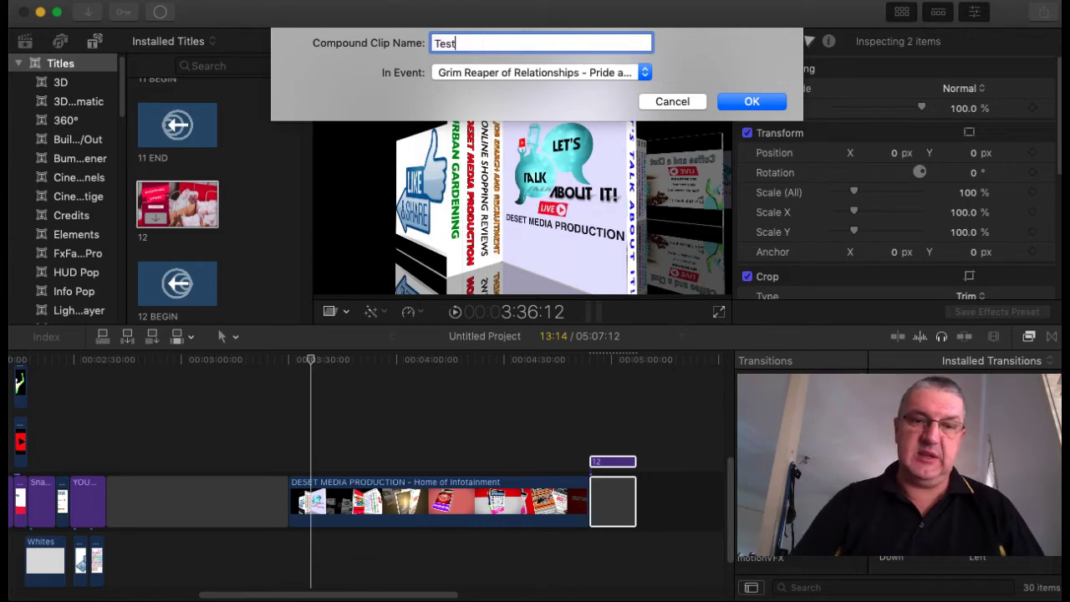
click(739, 102)
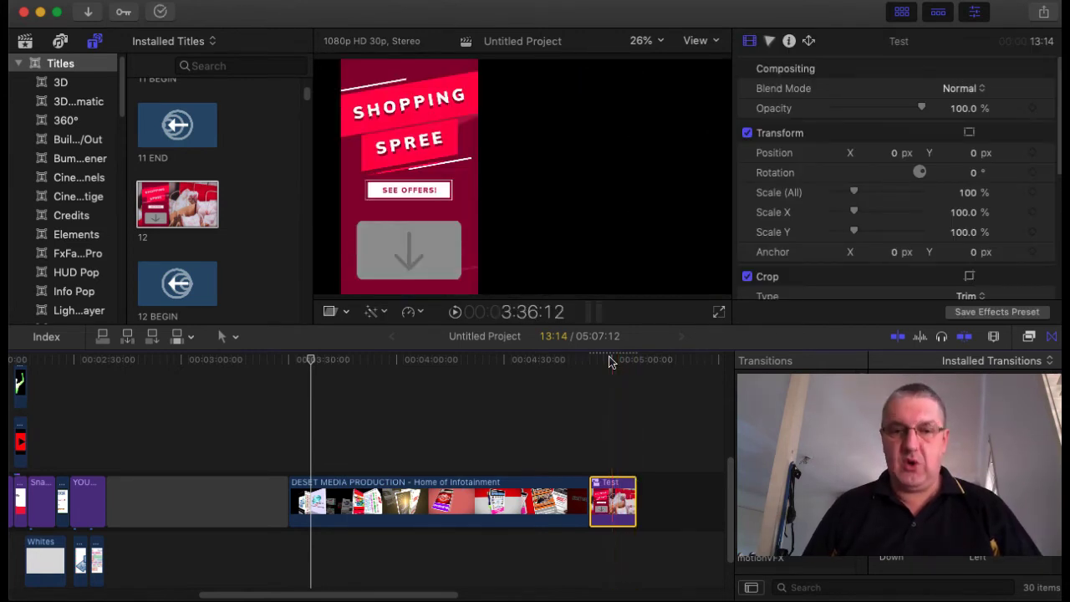
Connect the Test compound clip above the DESET MEDIA PRODUCTION clip, aligned with its start, and preview the overlap
drag(595, 512, 330, 456)
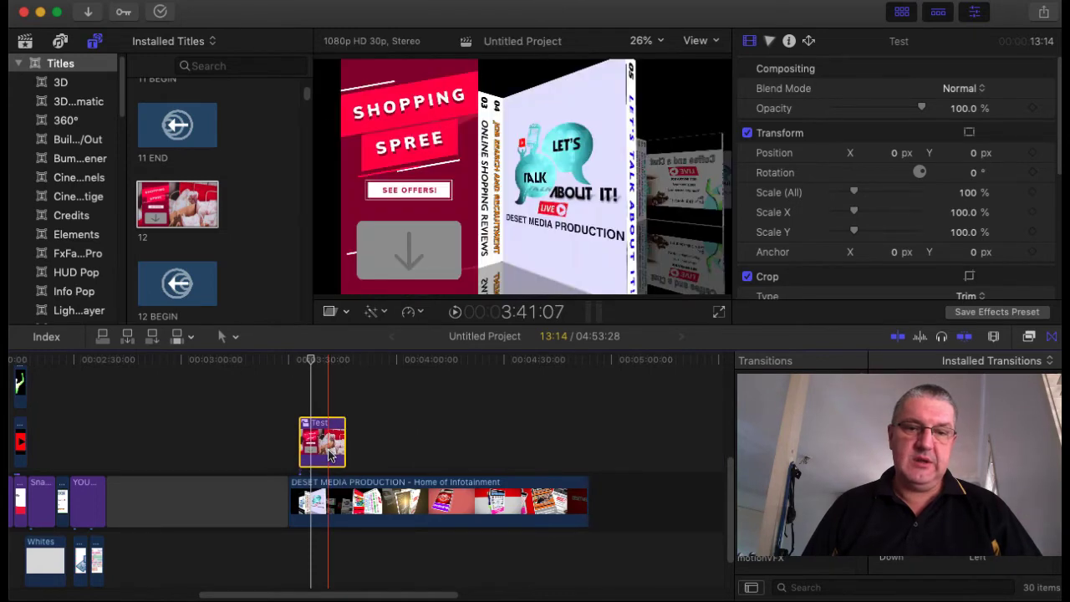
click(327, 361)
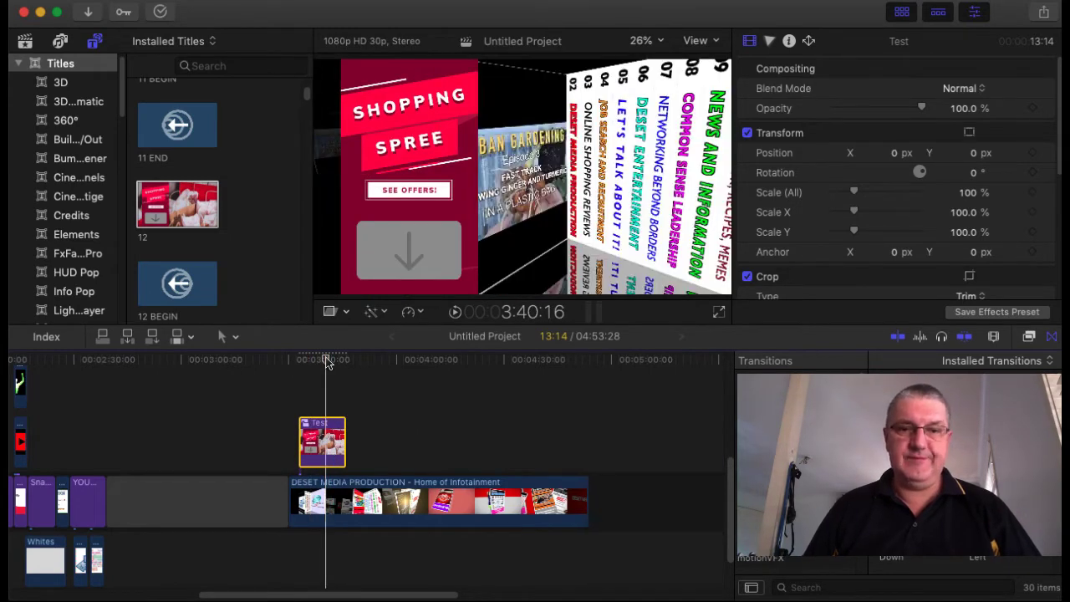
drag(327, 361, 316, 361)
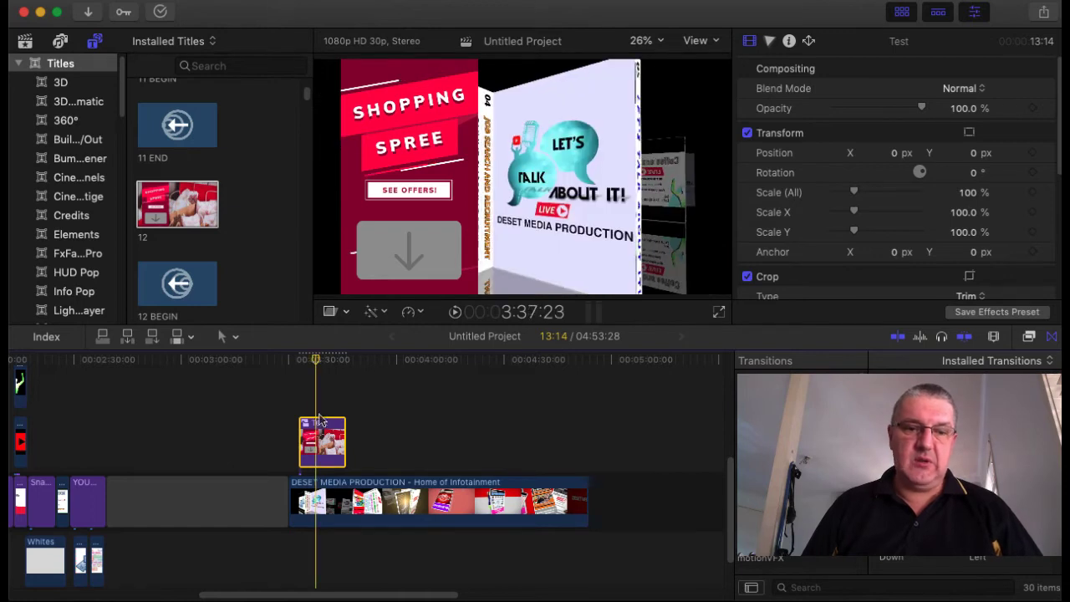
drag(323, 441, 314, 446)
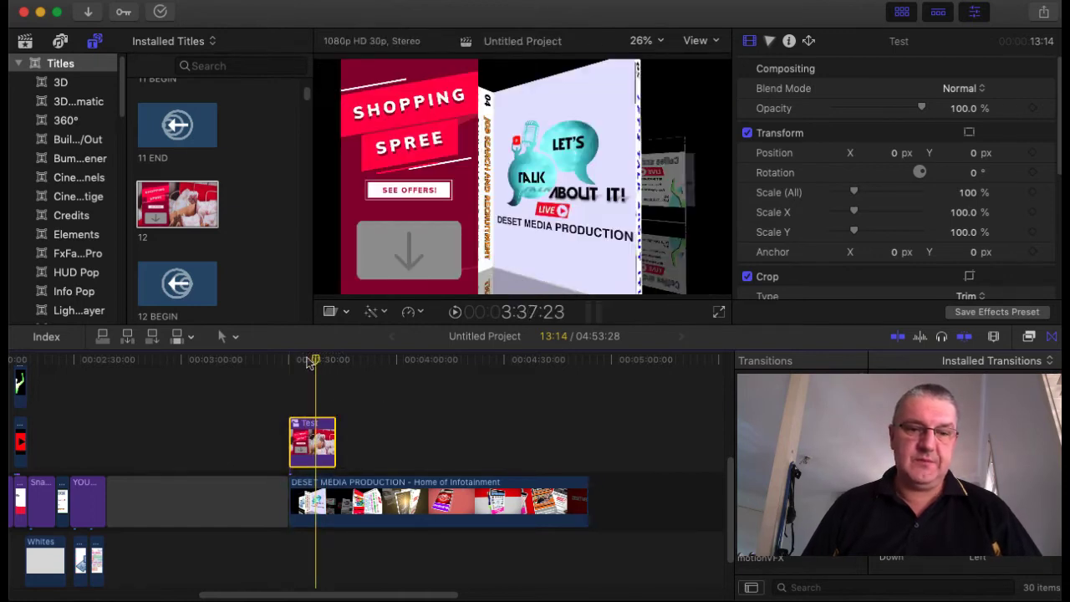
drag(310, 361, 302, 358)
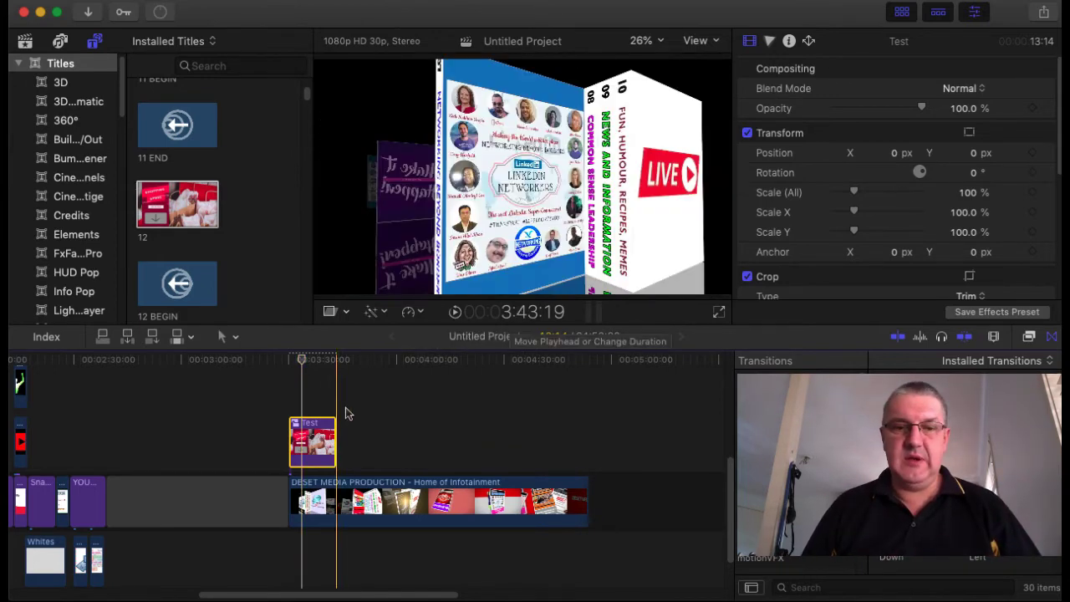
Set the X position of the Test compound clip to -130.3 px
click(896, 153)
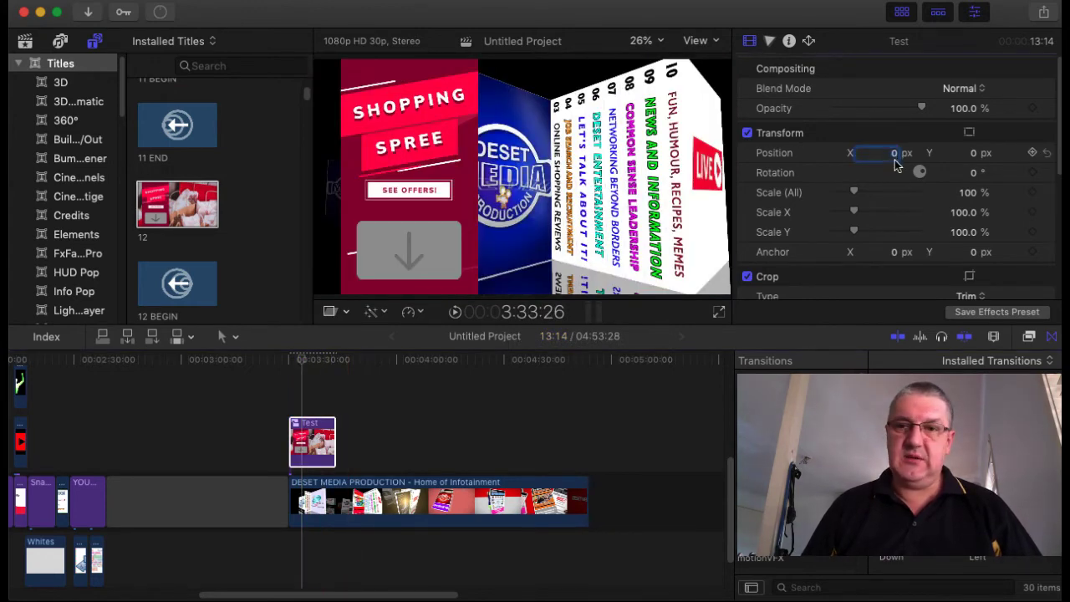
drag(894, 157, 785, 157)
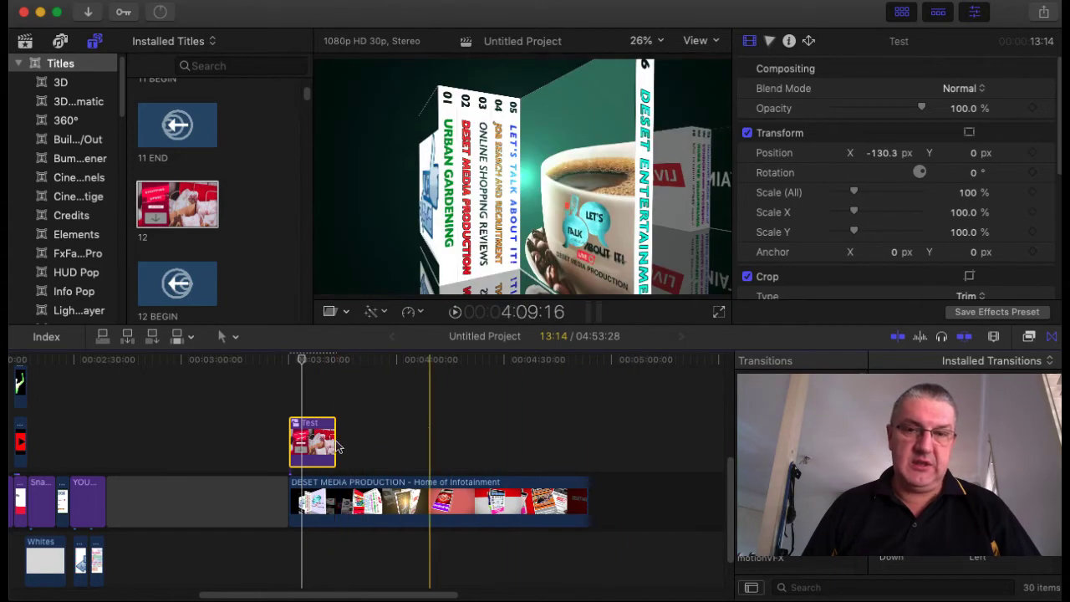
scroll(974, 197, down, 5)
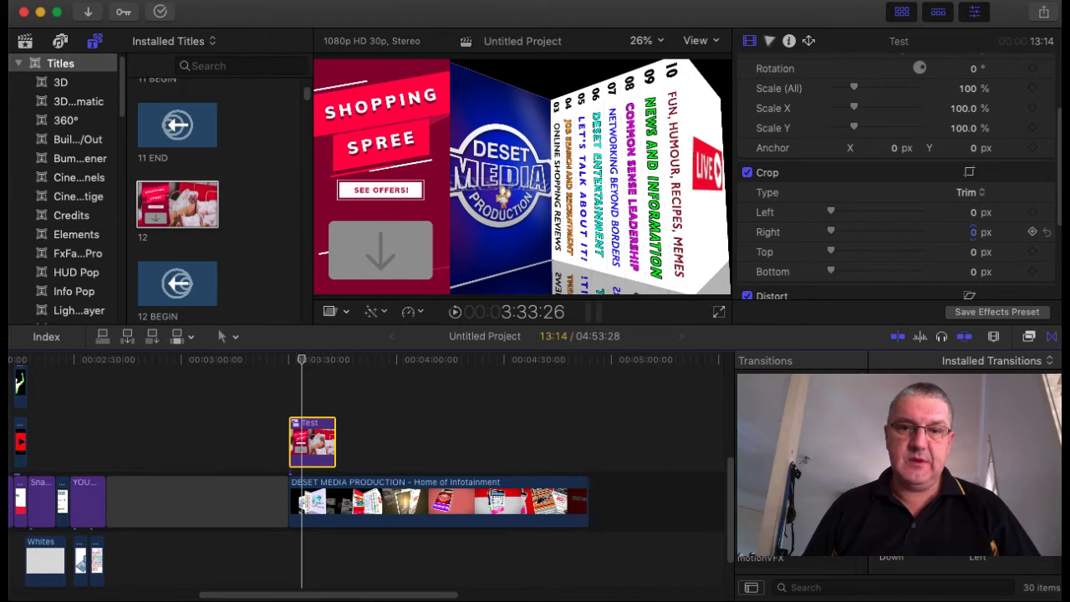
Crop the right side of the Test compound clip by 1101.2 px and check the overlay further along the timeline
drag(973, 231, 1013, 232)
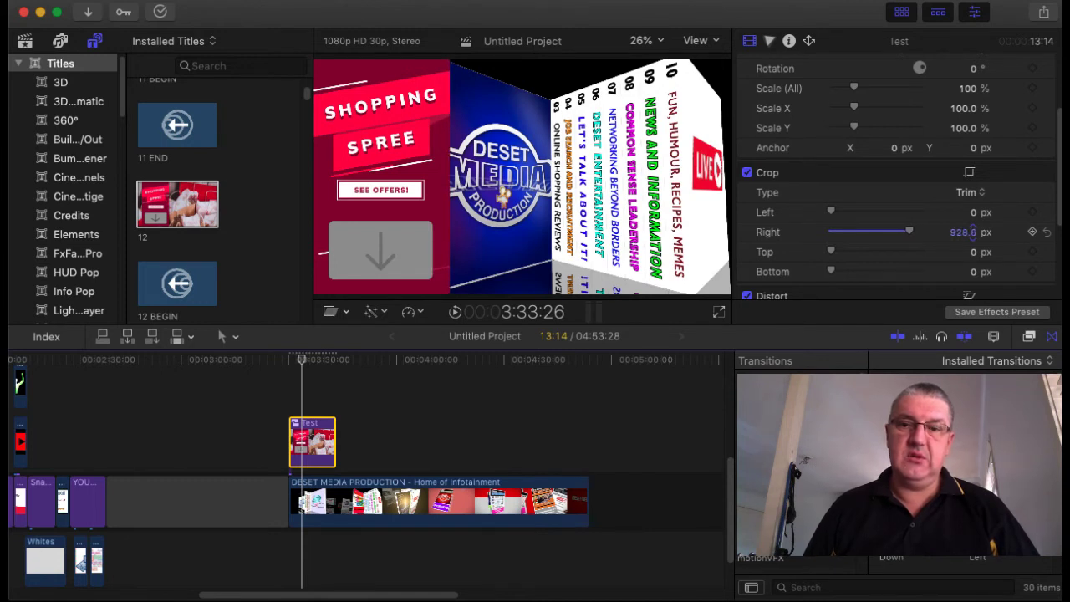
mouse_move(1013, 232)
mouse_down()
mouse_move(1046, 232)
mouse_move(1021, 231)
mouse_up()
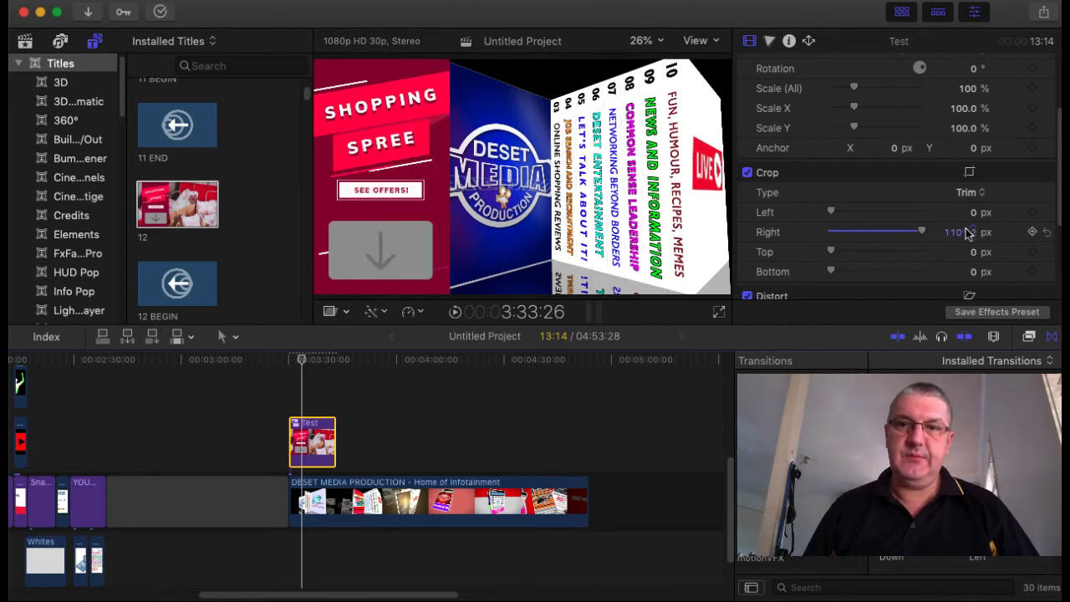
click(312, 367)
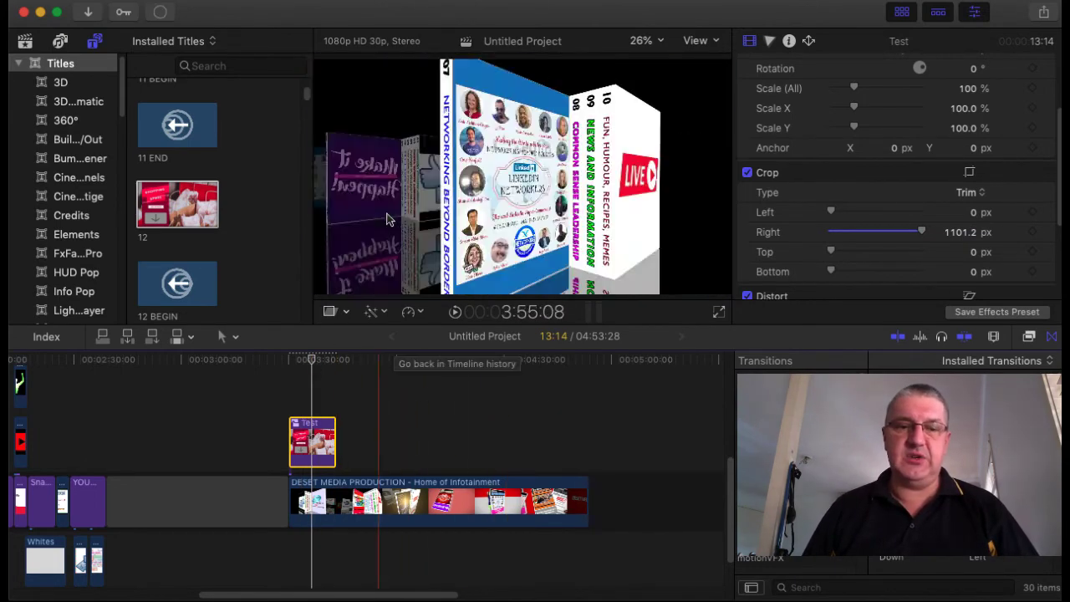
Open the Test compound clip and set the Lines X position of title 12 to 0.4 px
double_click(317, 445)
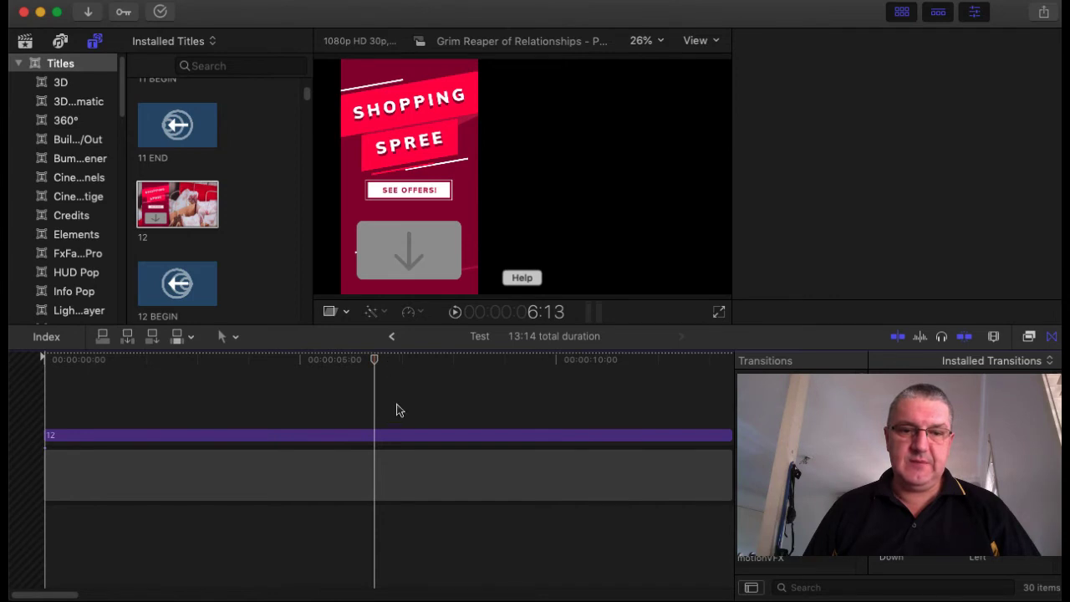
click(394, 439)
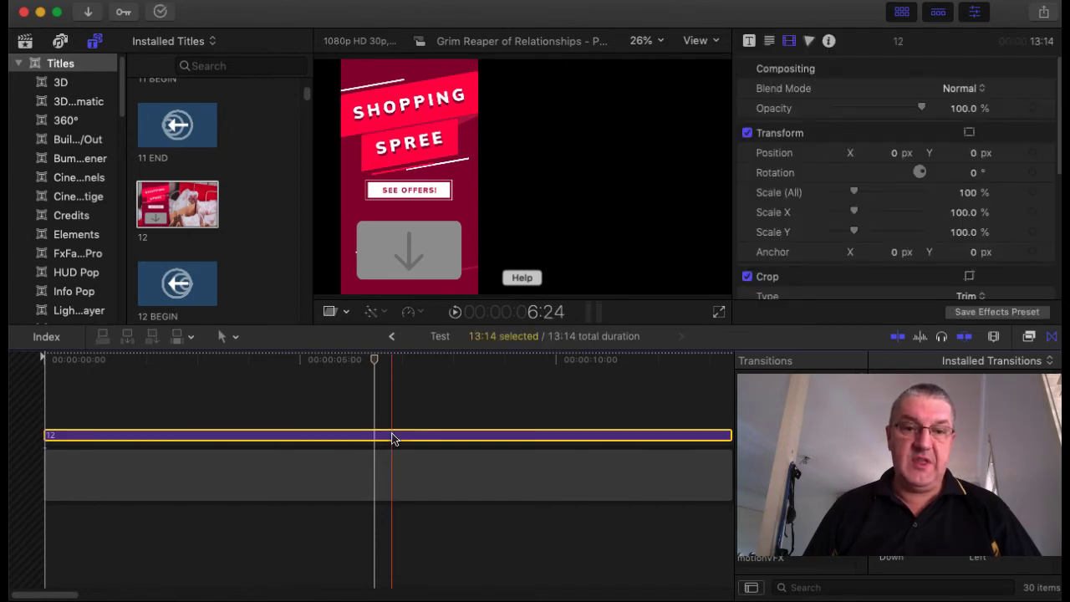
click(749, 41)
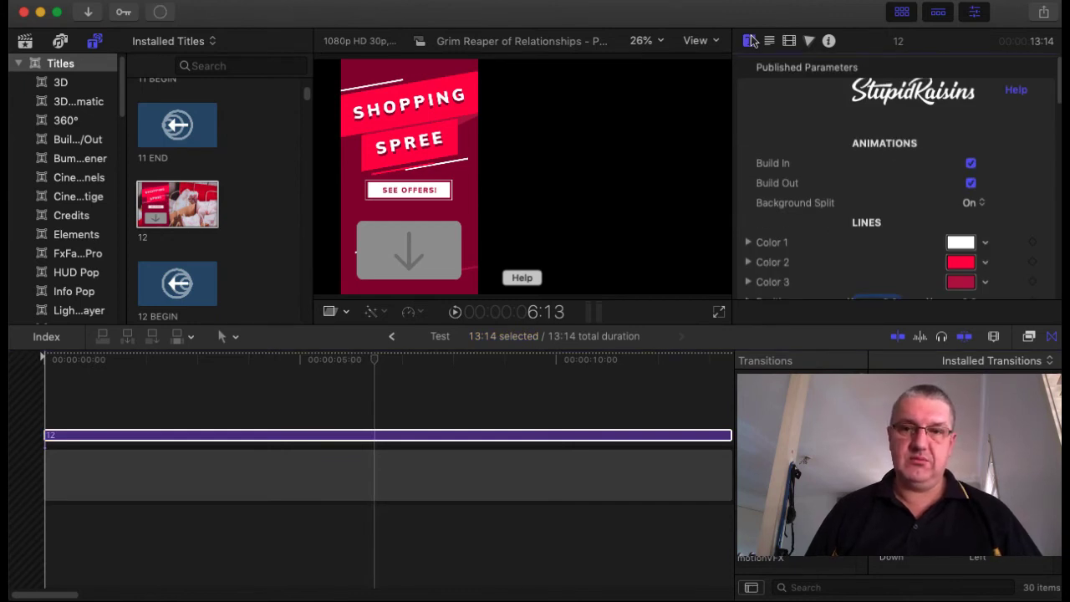
scroll(871, 154, down, 5)
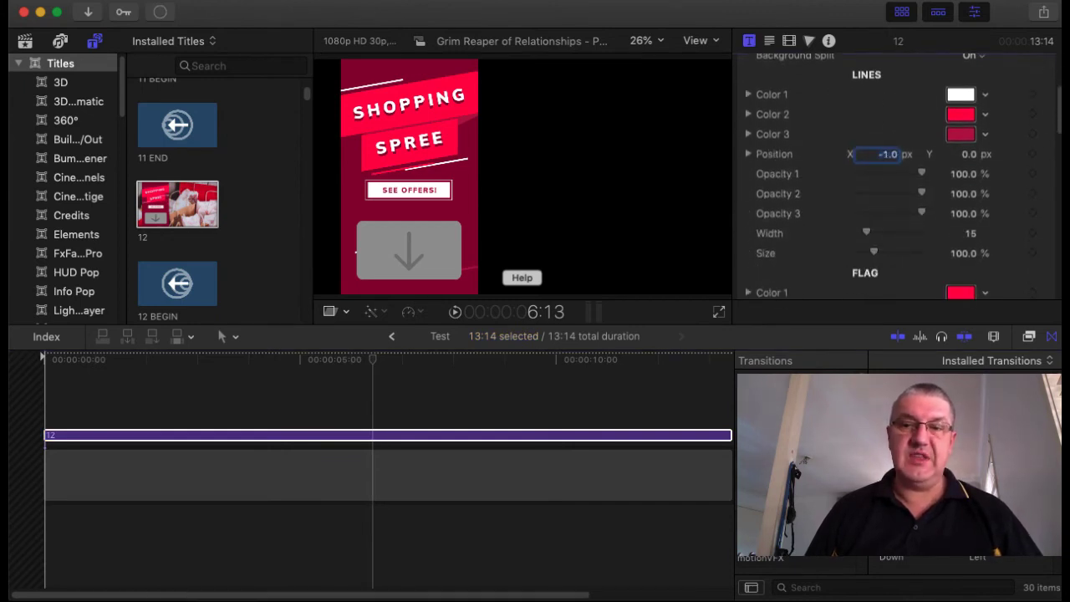
drag(888, 154, 879, 160)
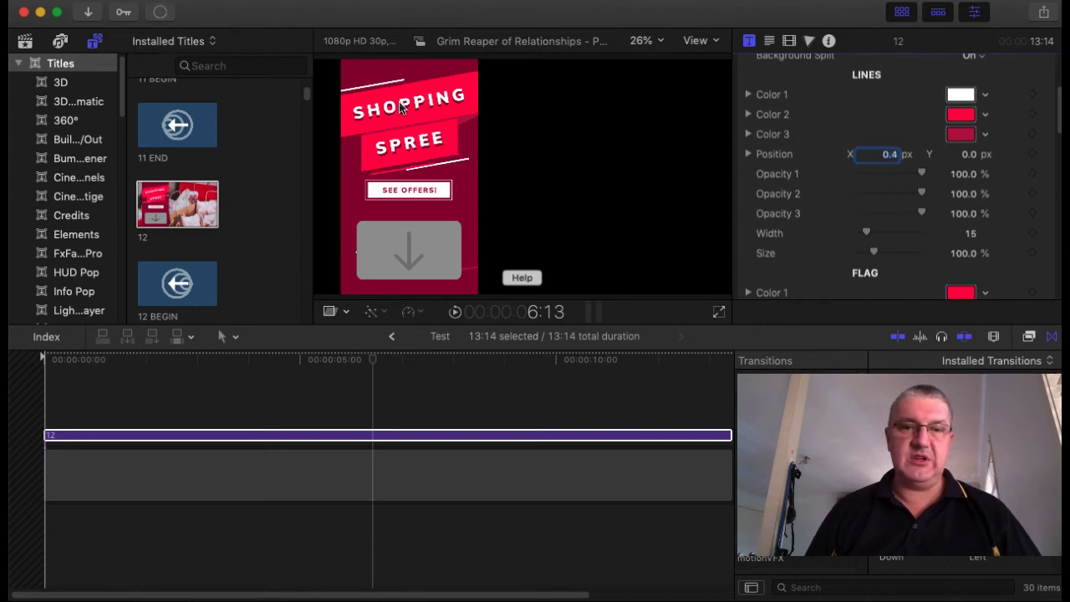
Review title 12's remaining flag, drop zone and background parameters, and return to the main project timeline
scroll(873, 251, down, 10)
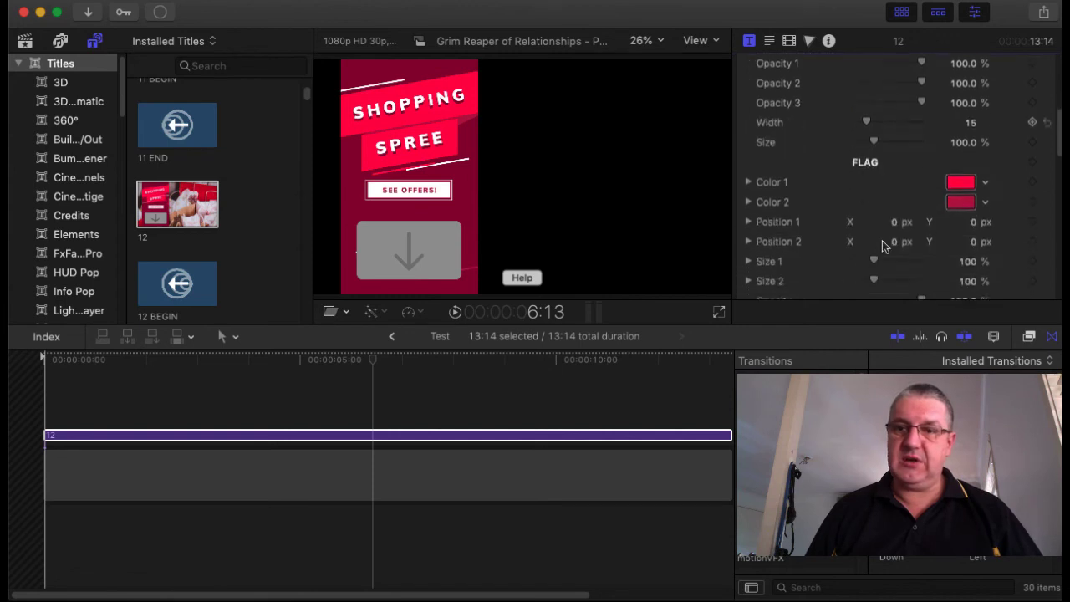
scroll(884, 246, down, 7)
scroll(900, 222, up, 1)
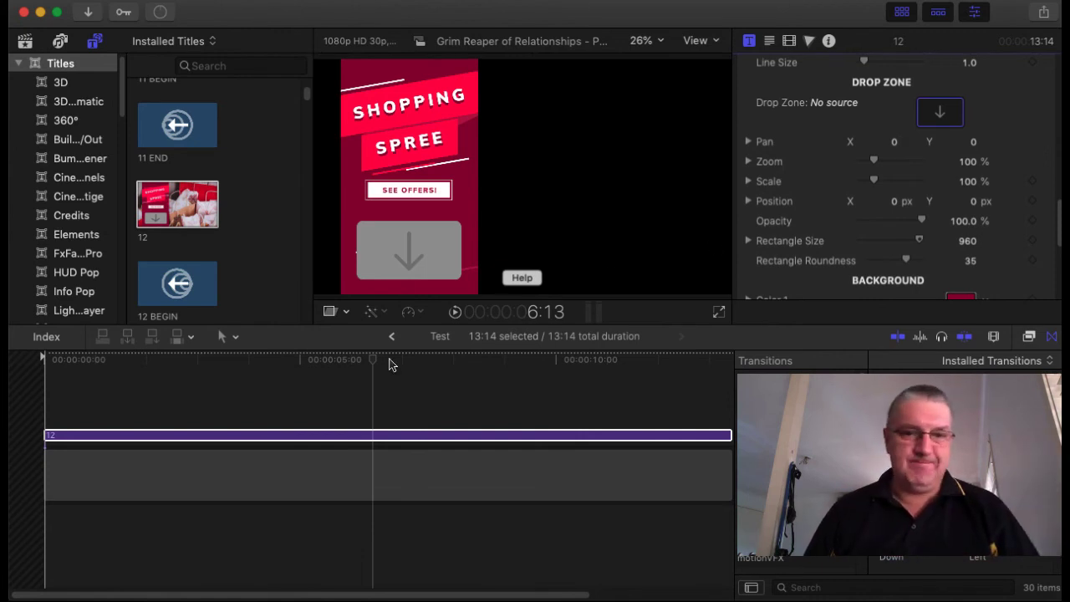
click(401, 343)
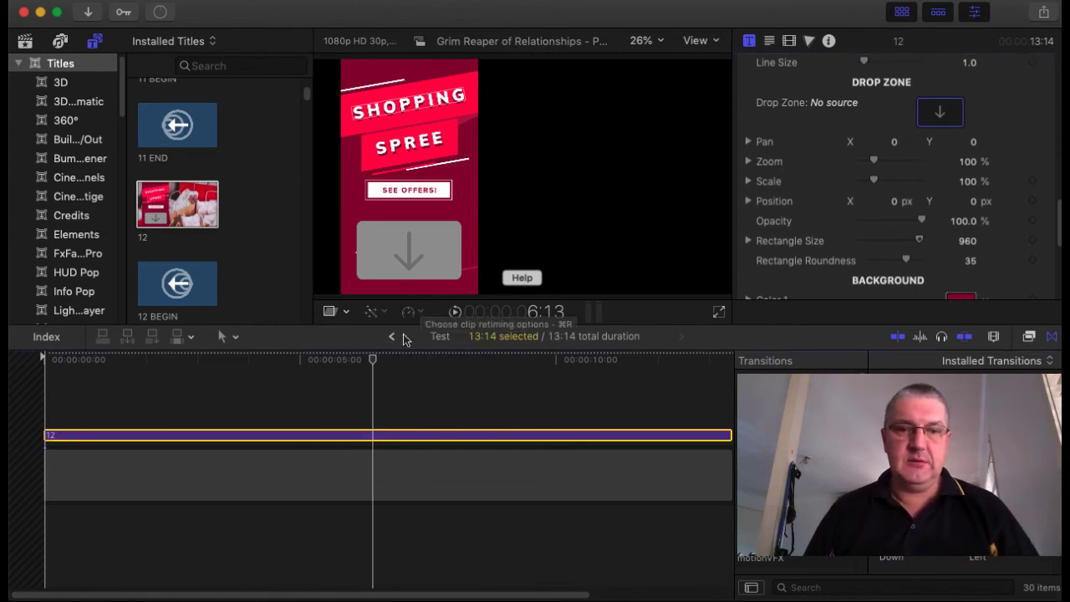
click(391, 337)
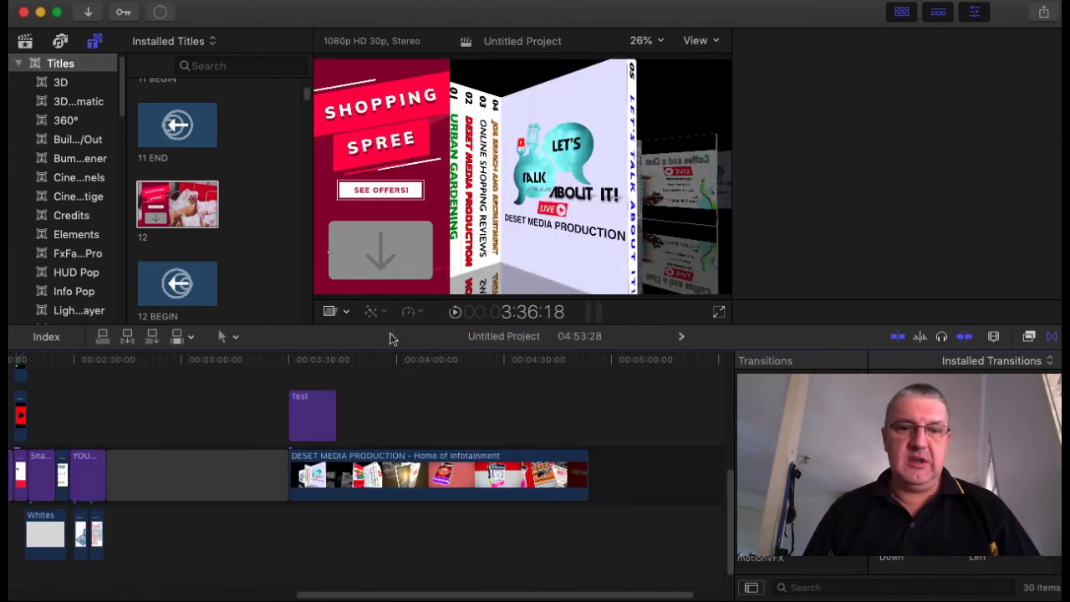
Set the X position of the Test compound clip to -32.3 px and check the overlay at an earlier frame
click(316, 361)
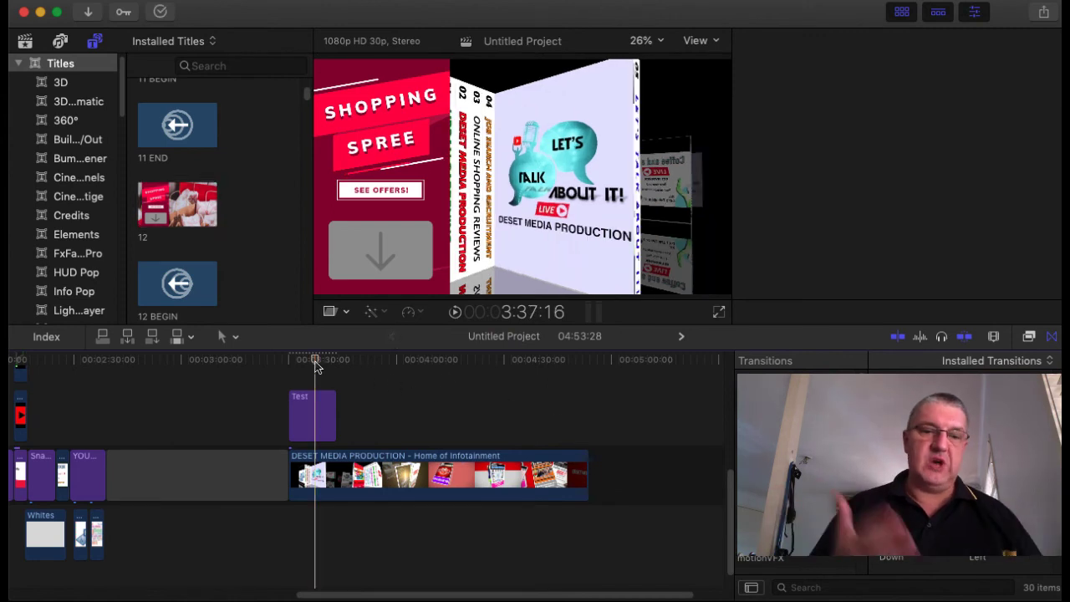
click(314, 412)
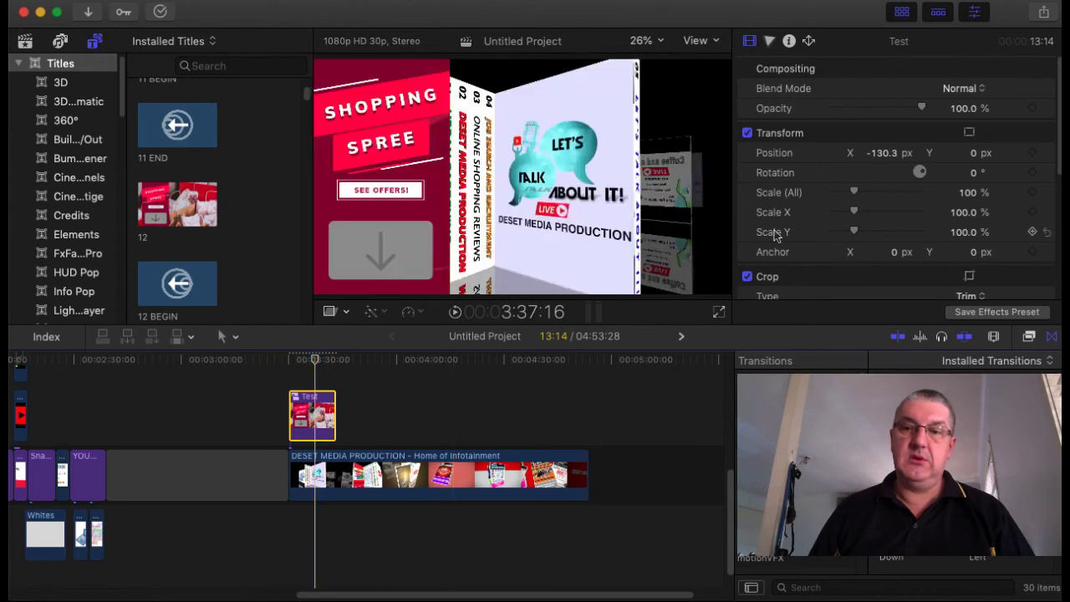
drag(882, 153, 882, 155)
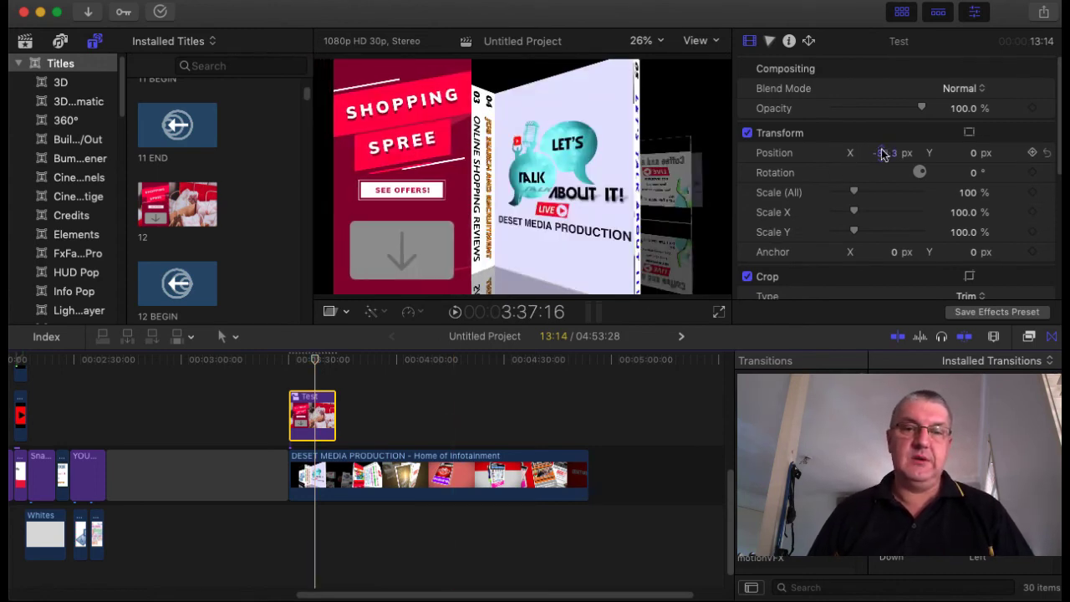
click(309, 359)
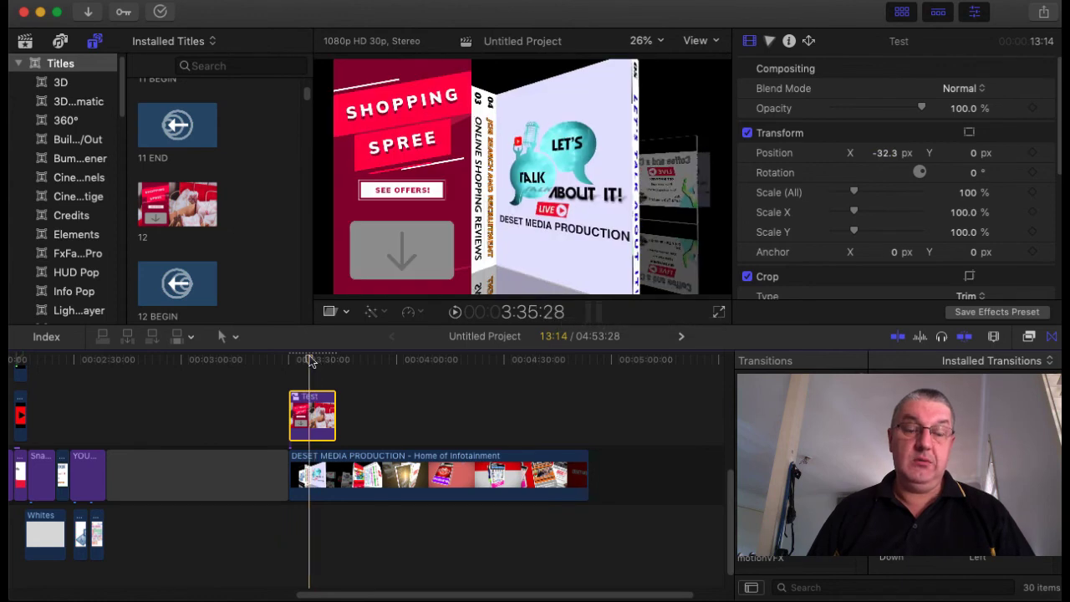